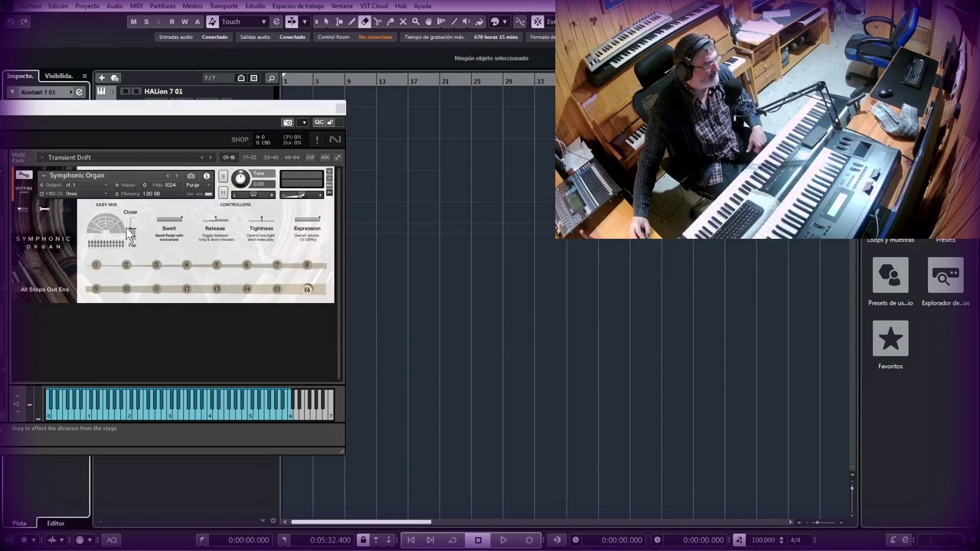
Move the Symphonic Organ's Easy Mix distance closer and raise the instrument volume slightly
mouse_move(132, 229)
left_mouse_down()
mouse_move(133, 249)
mouse_move(137, 219)
left_mouse_up()
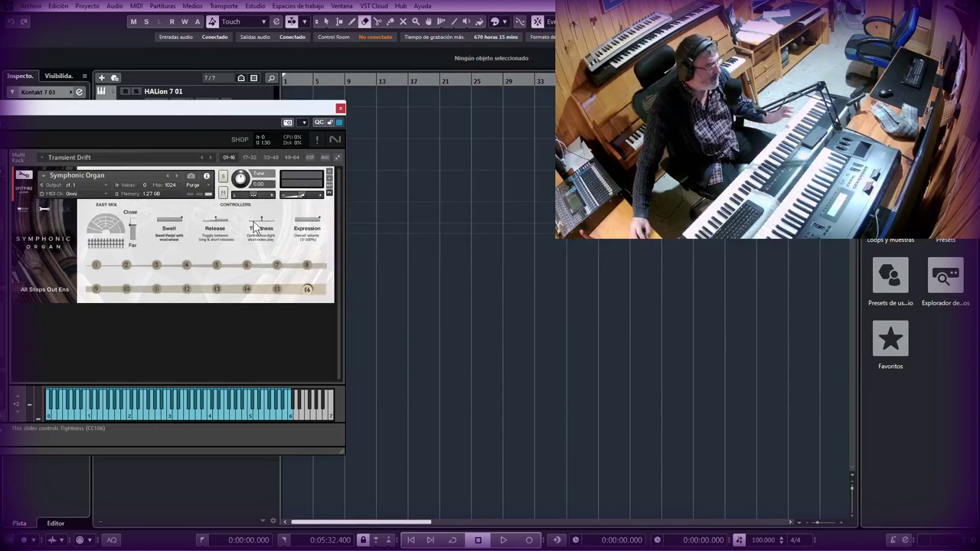
left_click_drag(300, 194, 306, 197)
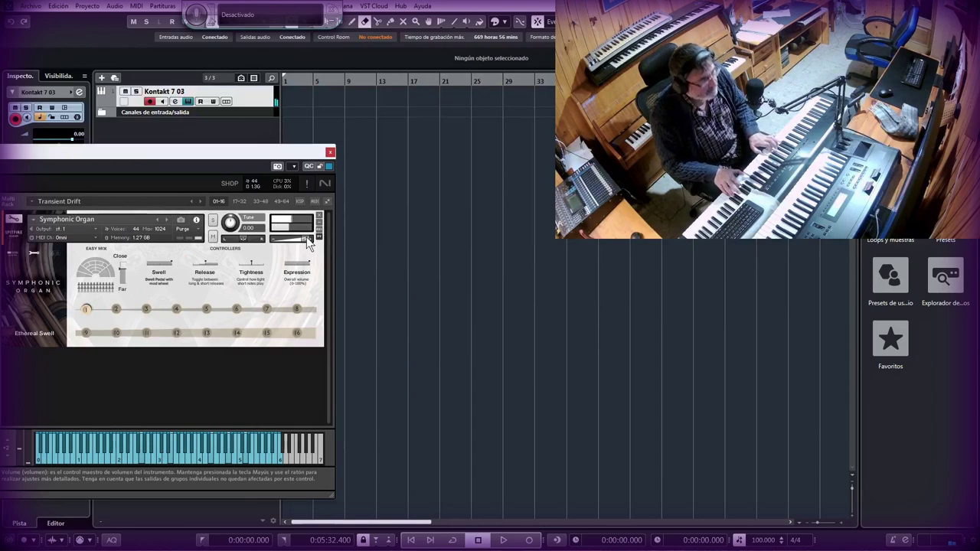
Audition Symphonic Organ stops 2 to 5: Stopped Diapason, Mixtures, Great Diapasons and Horror Strings
left_click(115, 307)
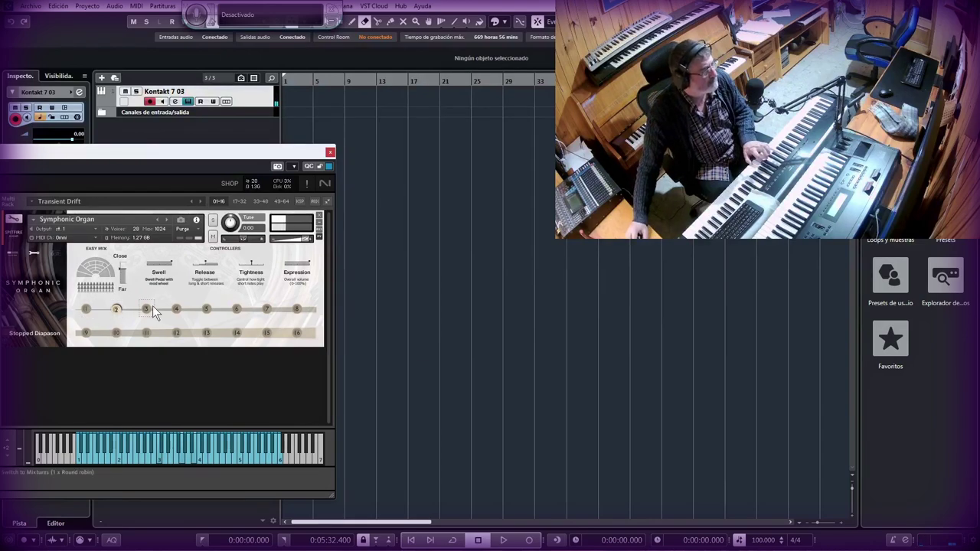
left_click(147, 310)
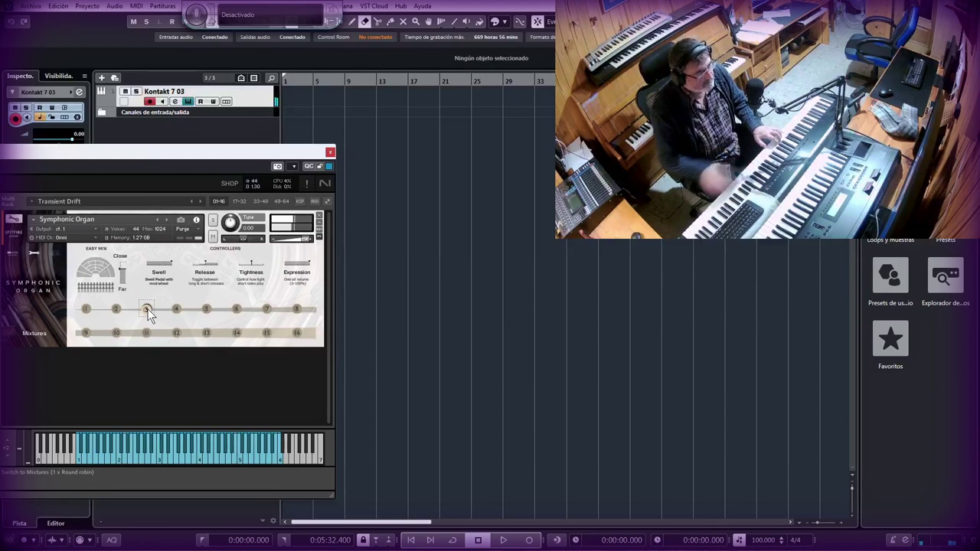
left_click(175, 309)
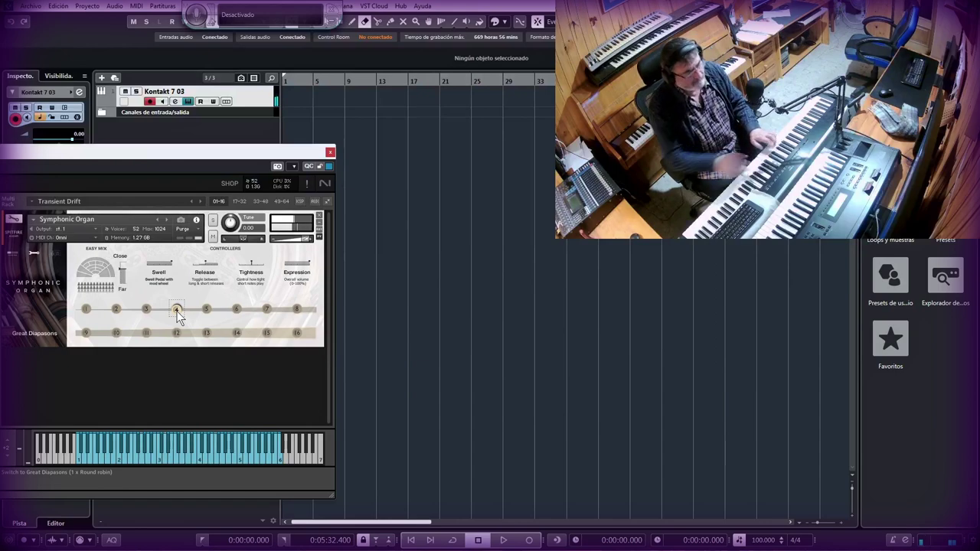
left_click(177, 310)
left_click(207, 308)
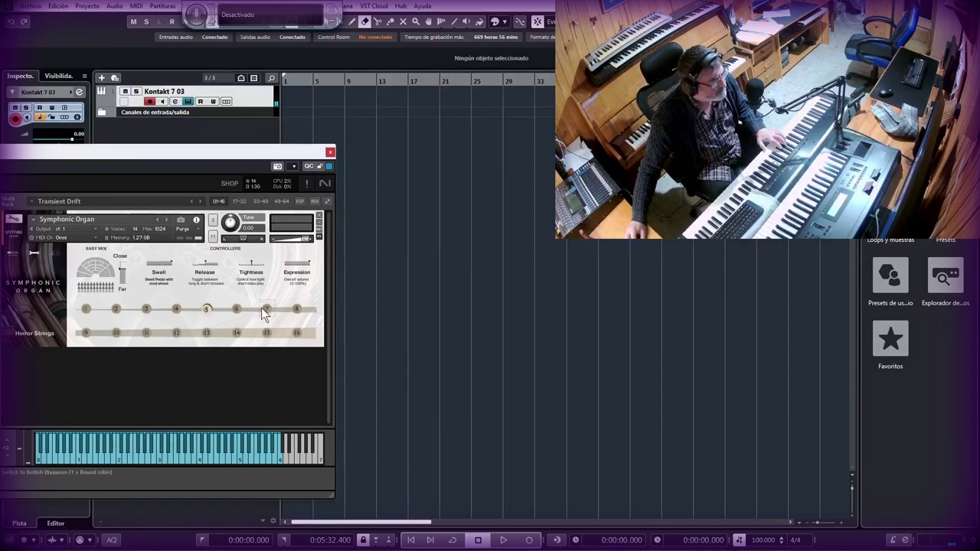
Audition Symphonic Organ stops 6 to 8: Spr Wooly Flutes Ens, British Diapason and Swell
left_click(238, 309)
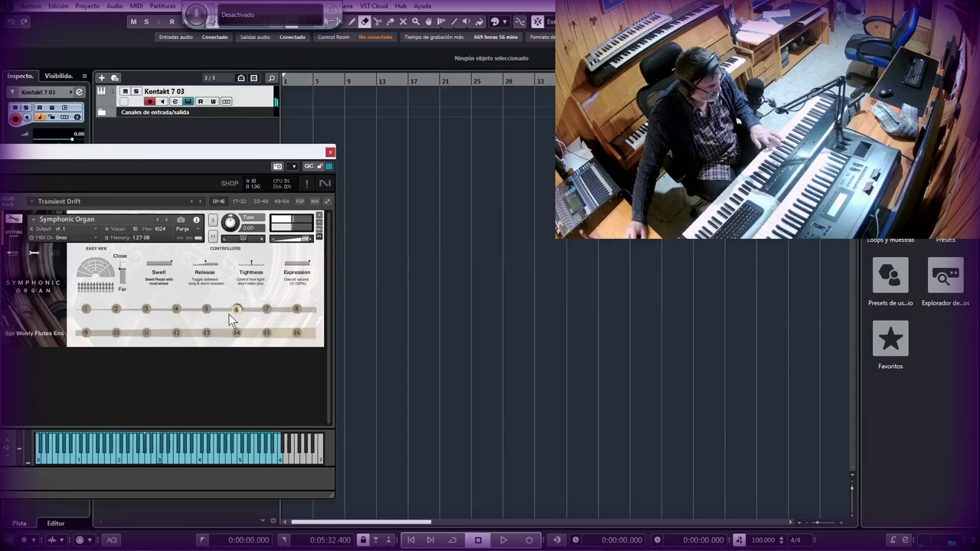
left_click(267, 310)
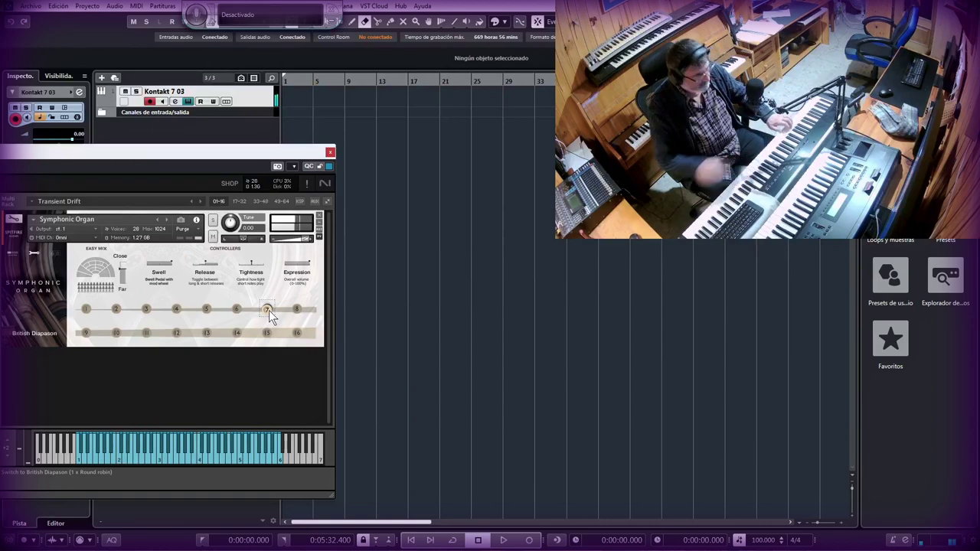
left_click(297, 309)
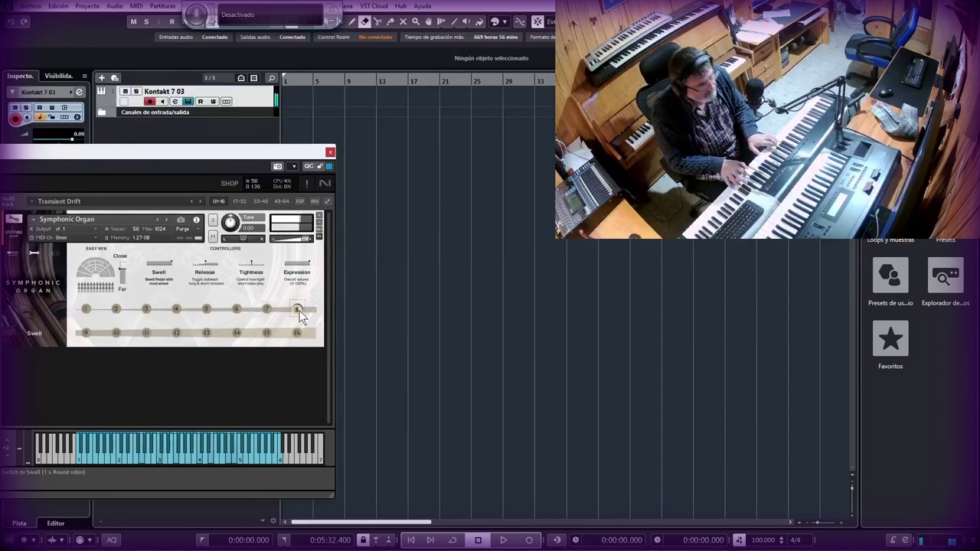
Audition stops 9 to 12, including Wooly Hell, Festive Trumpet and Raw Brass, and shift the Easy Mix distance toward Far
left_click(86, 335)
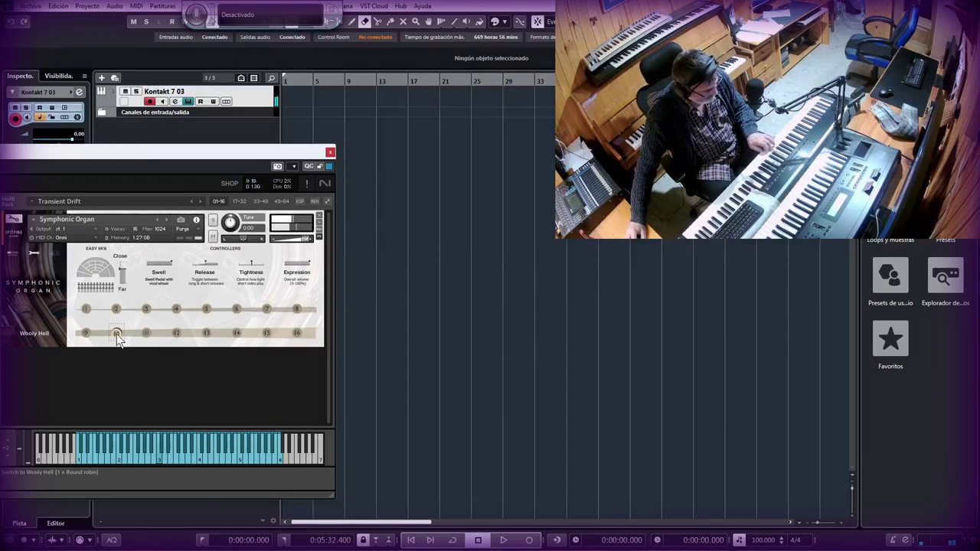
left_click(147, 333)
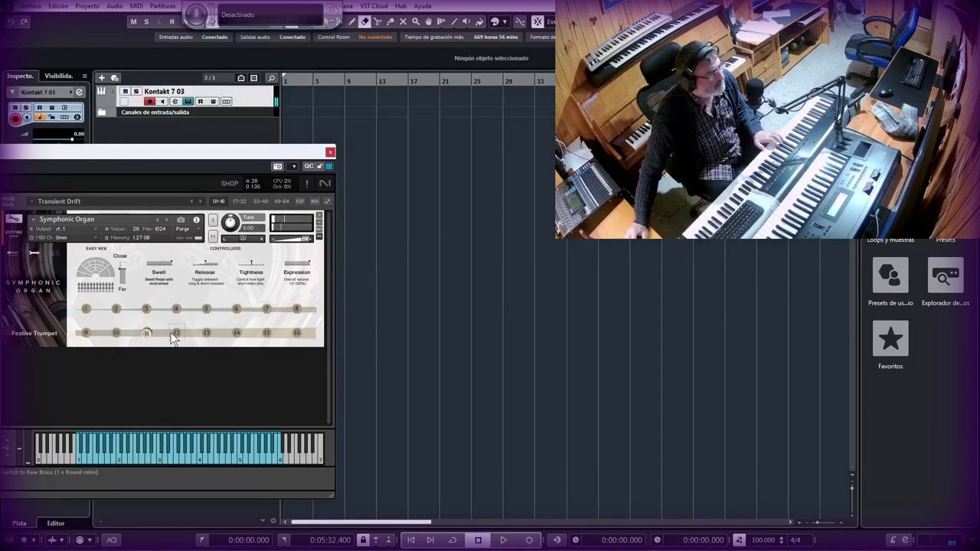
left_click(175, 334)
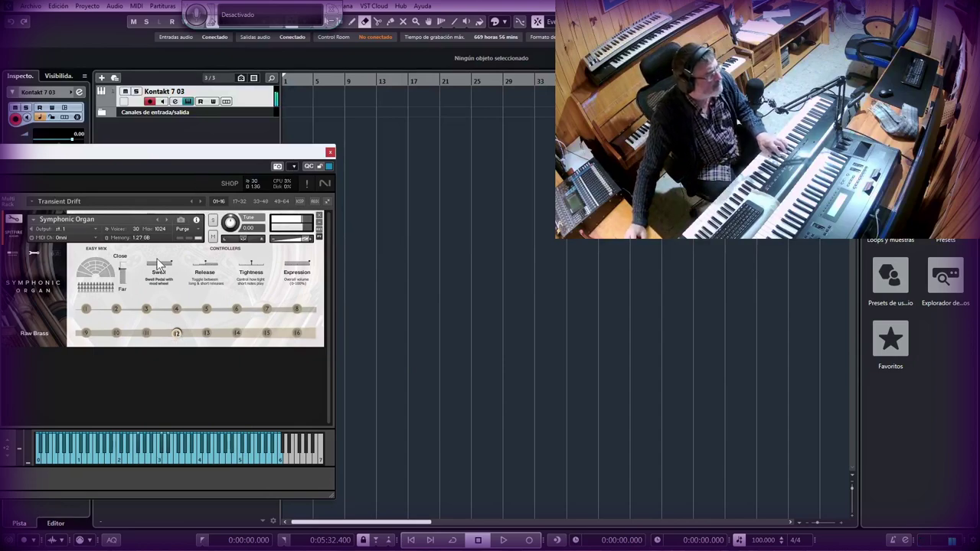
left_click_drag(121, 259, 121, 281)
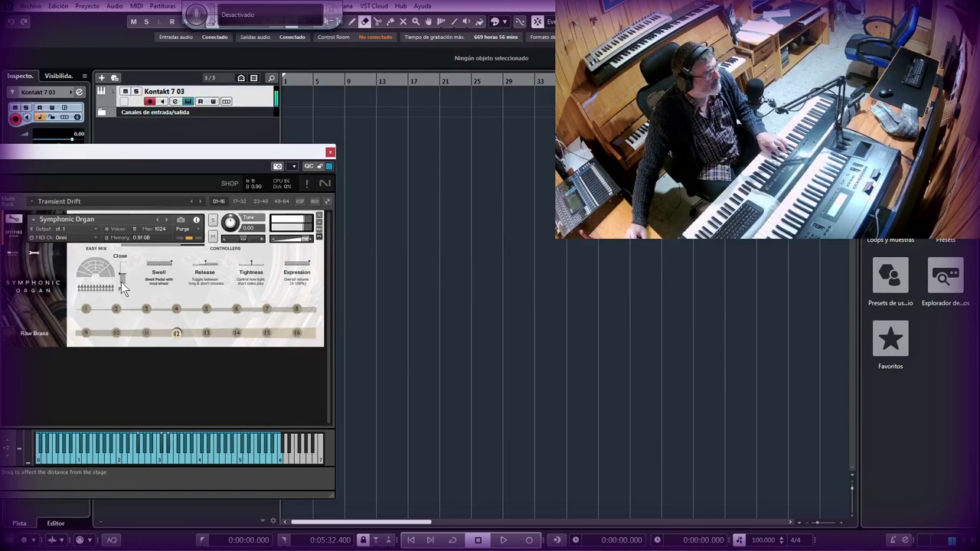
Audition stops 13 to 16: Full Organ, Full Congregation, All The Reeds and All Stops Out Ens
left_click(205, 333)
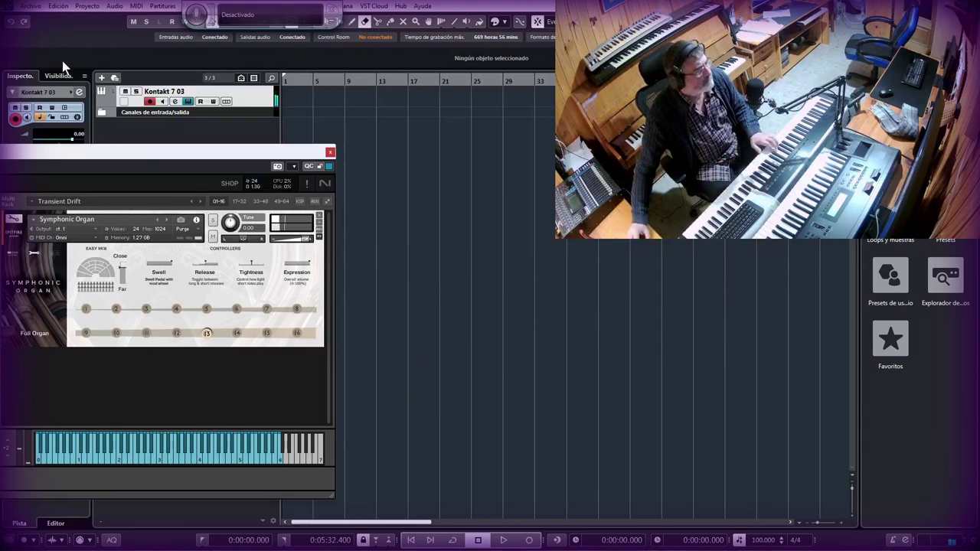
left_click(237, 334)
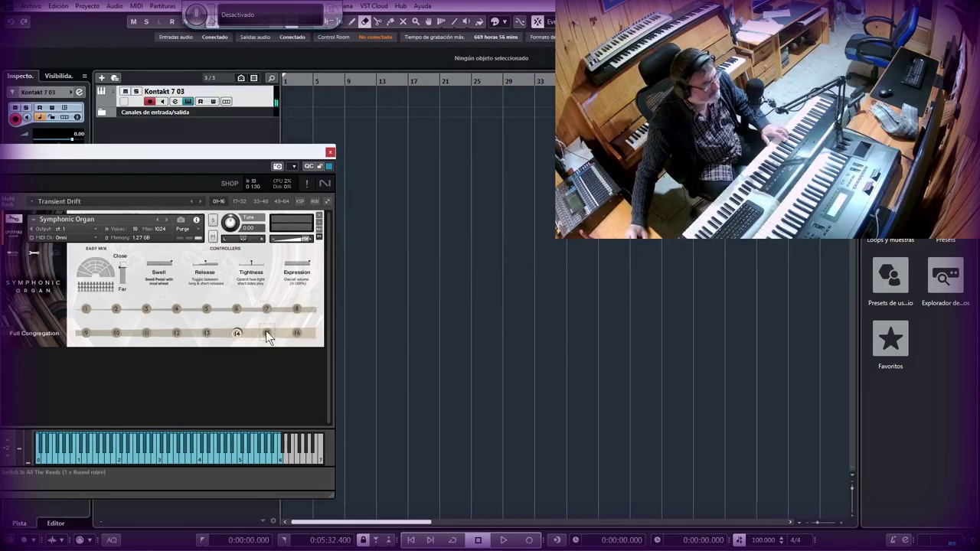
left_click(267, 332)
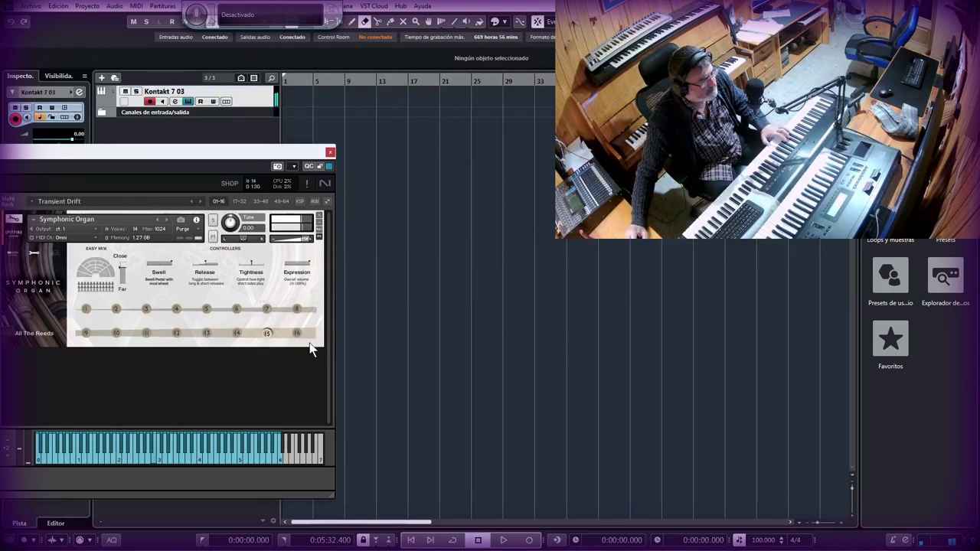
left_click(298, 334)
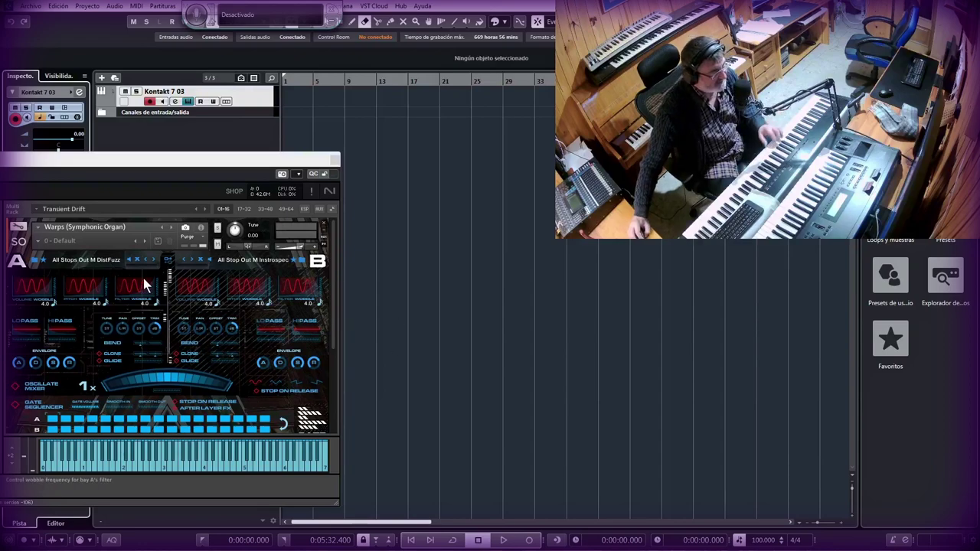
Examine the sound lists of bays A and B and the snapshot presets of the Warps (Symphonic Organ) instrument
left_click(34, 261)
scroll(205, 258, "down", 1)
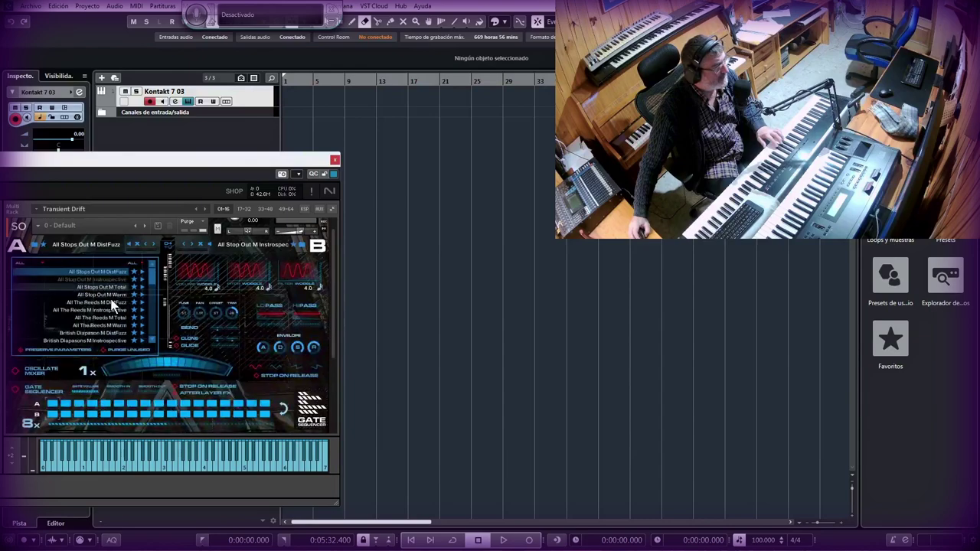
mouse_move(153, 281)
left_mouse_down()
mouse_move(151, 345)
mouse_move(156, 269)
left_mouse_up()
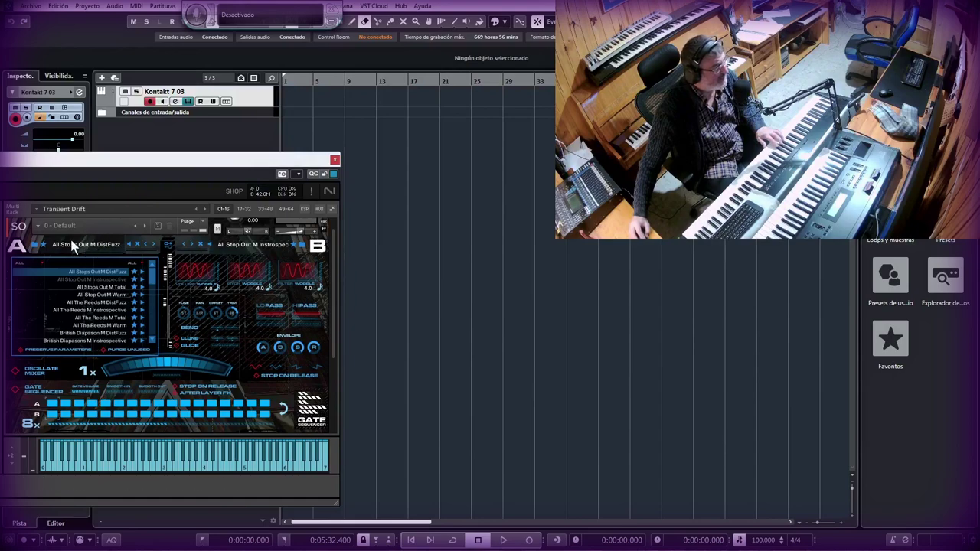
left_click(93, 225)
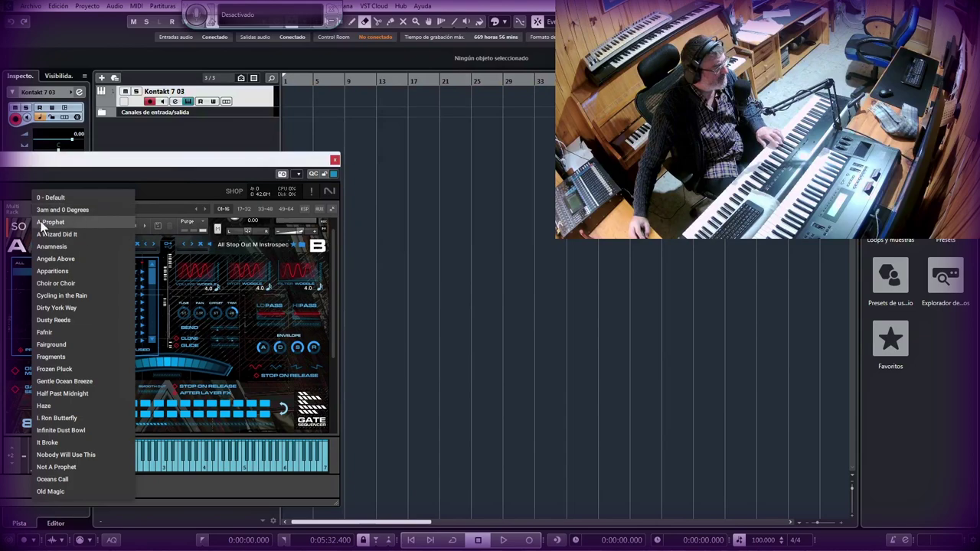
left_click(14, 238)
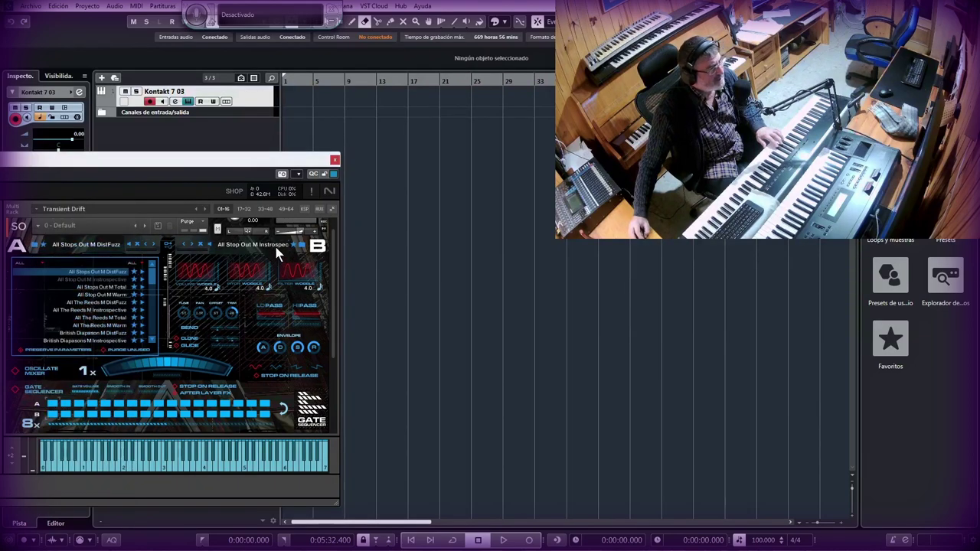
left_click(303, 244)
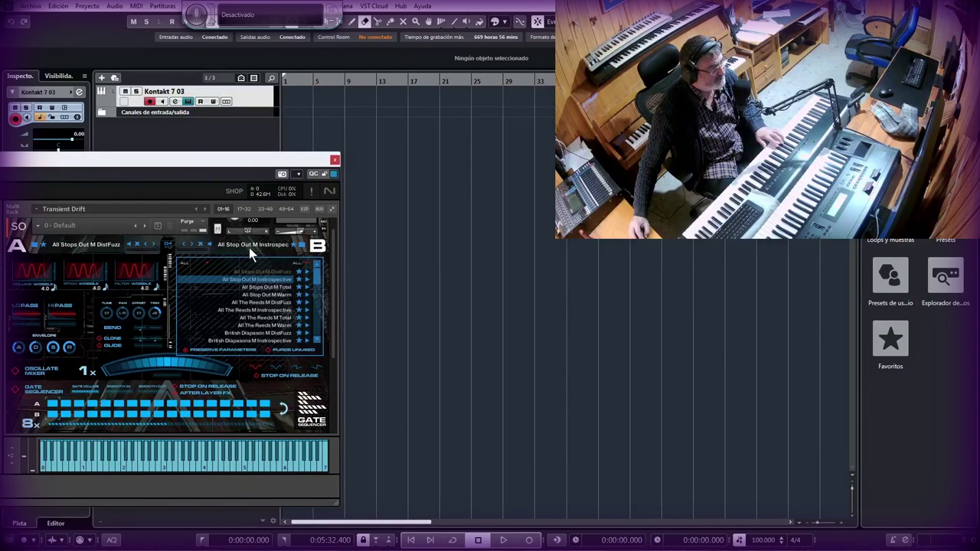
left_click(302, 244)
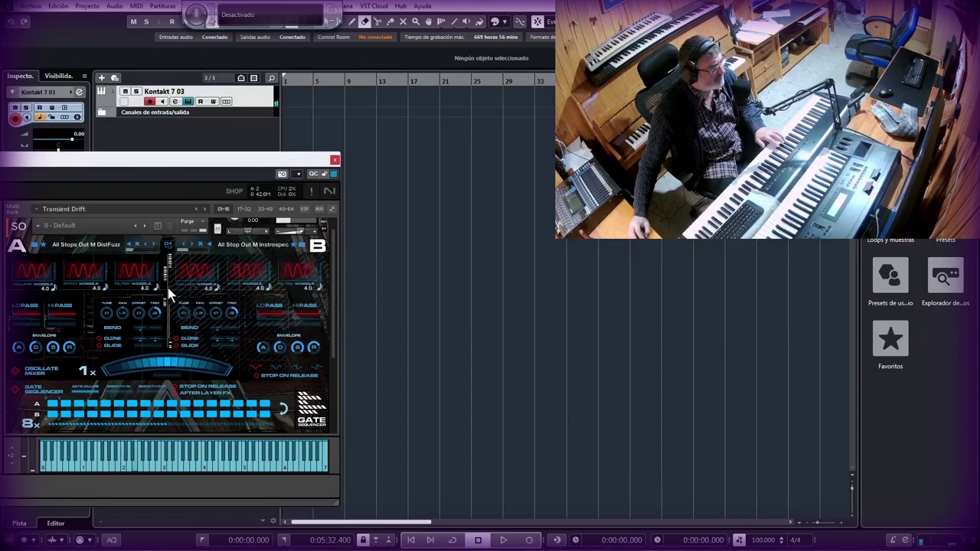
Browse forward through bay A's sounds to All The Reeds M Instrospective
mouse_move(307, 235)
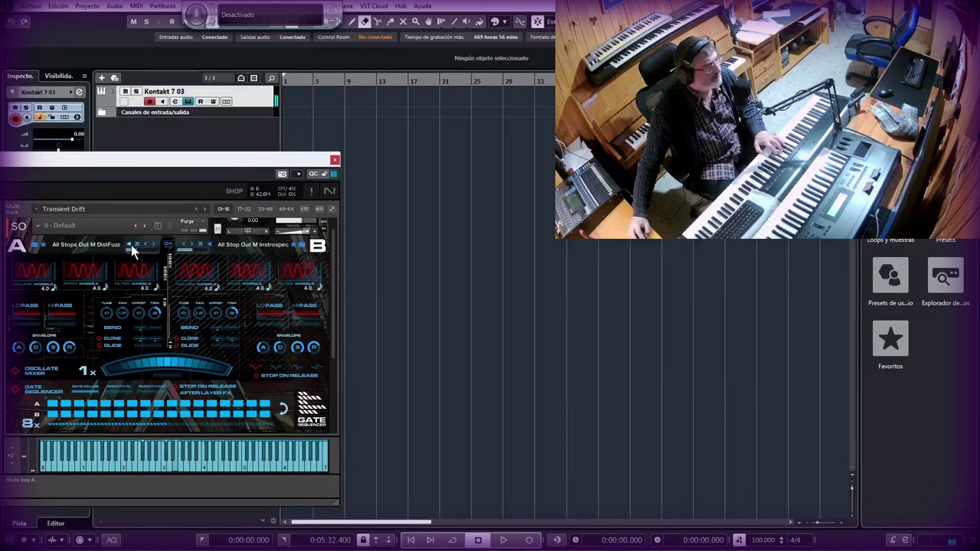
left_click(152, 243)
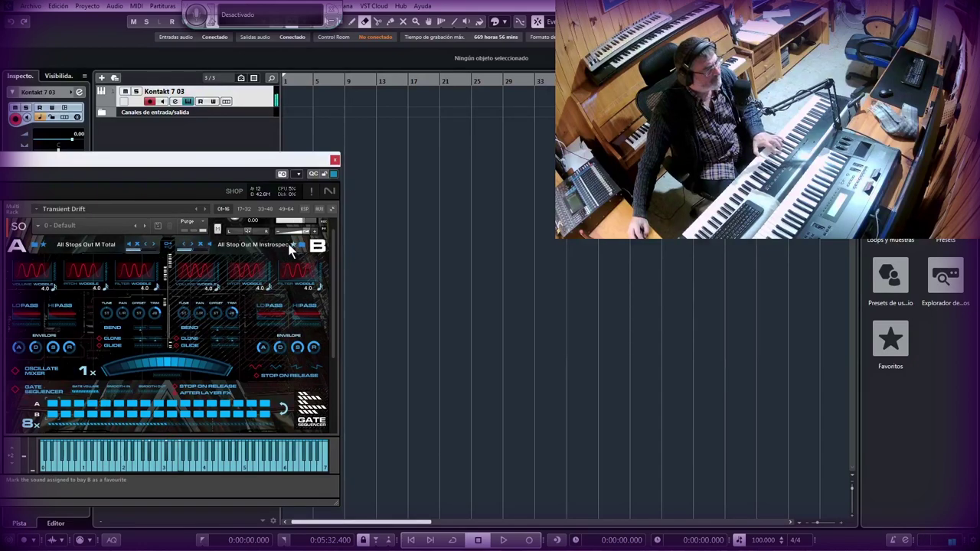
left_click(152, 244)
left_click(152, 244)
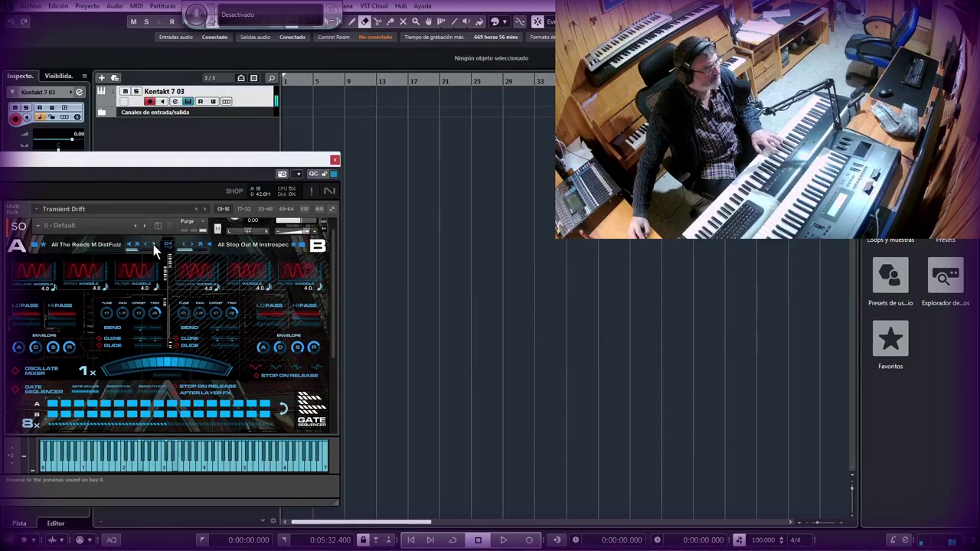
left_click(152, 244)
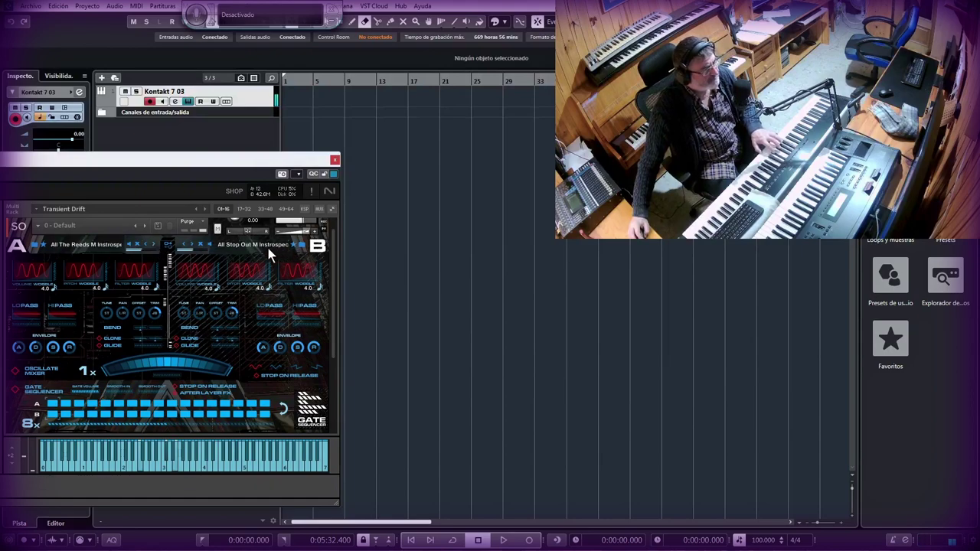
Browse bay B's sounds forward to All The Reeds M DistFuzz and sweep the oscillate mixer toward bay B
left_click(190, 245)
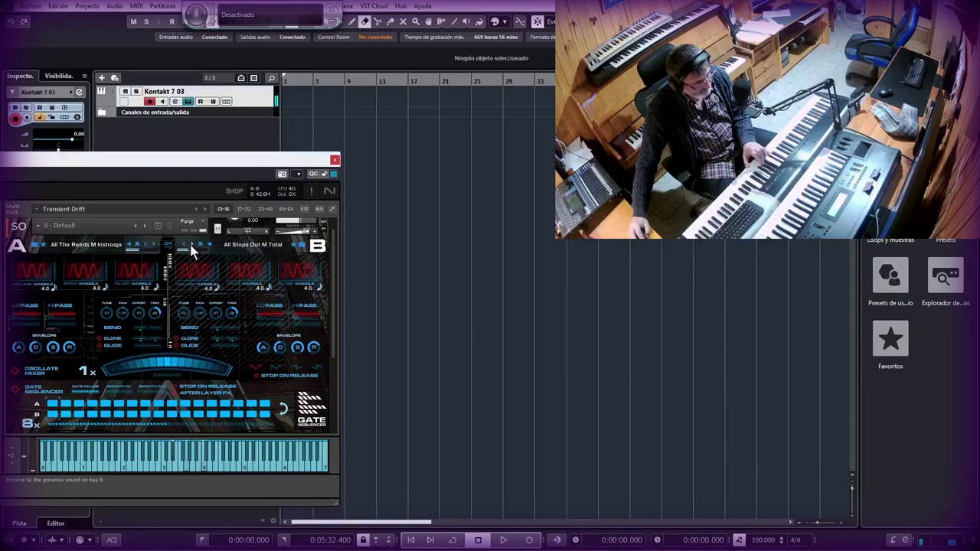
left_click(191, 245)
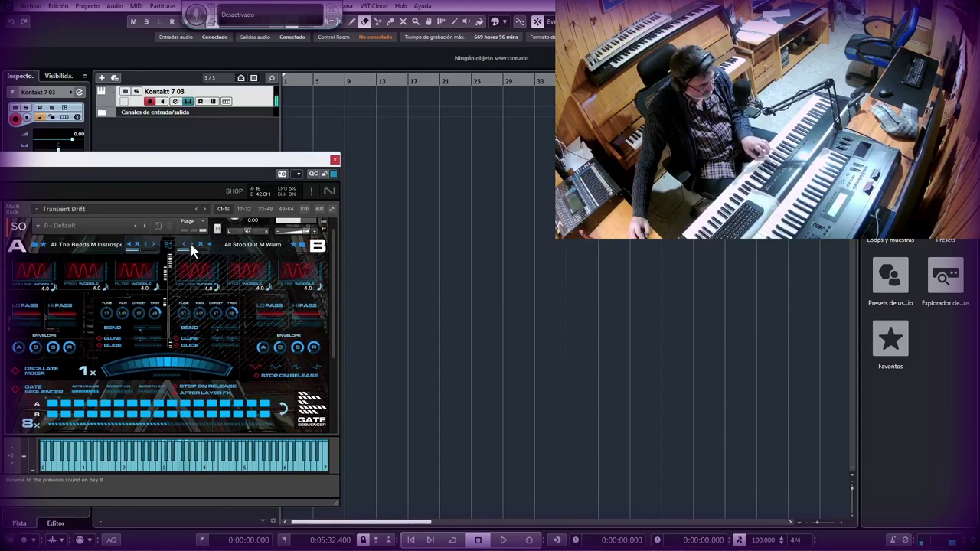
left_click(193, 244)
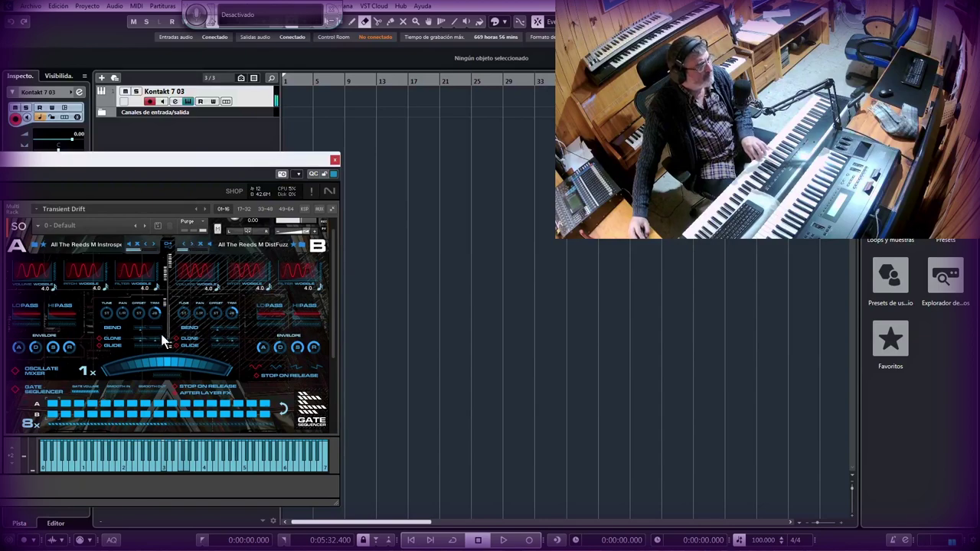
left_click_drag(120, 367, 206, 369)
left_click_drag(140, 374, 220, 374)
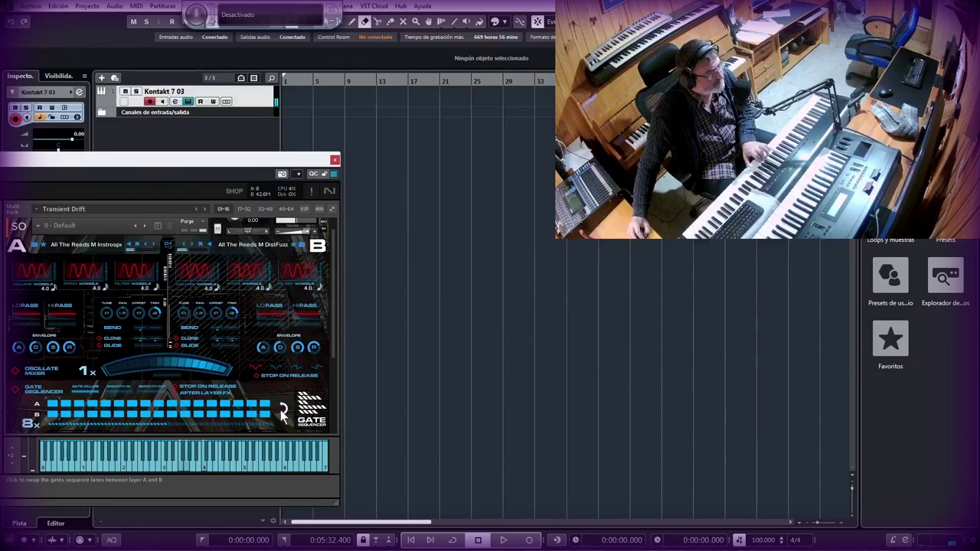
Switch off steps 1 and 3 in row A of the gate sequencer
left_click(79, 405)
left_click(52, 404)
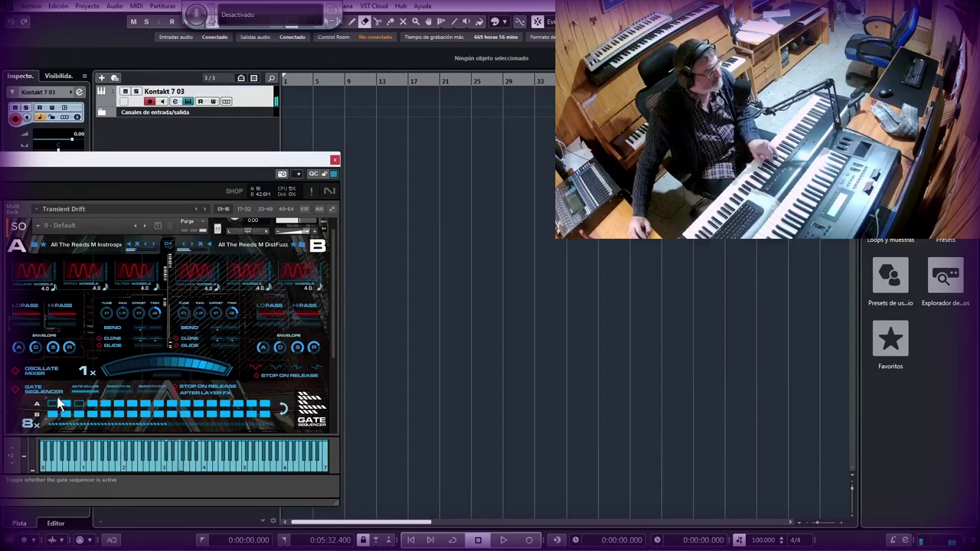
left_click(77, 403)
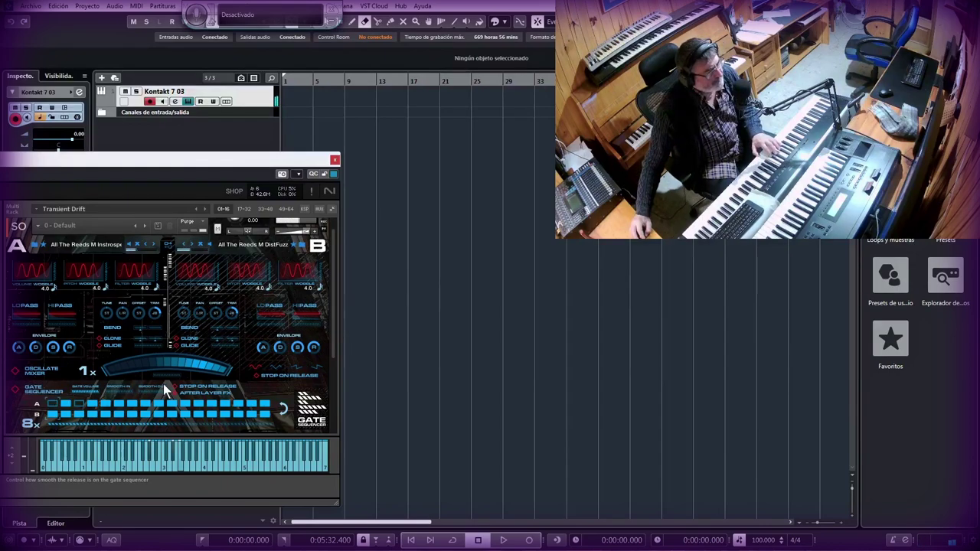
Browse bay A's sounds forward to British Diapason M DistFuzz
left_click(152, 244)
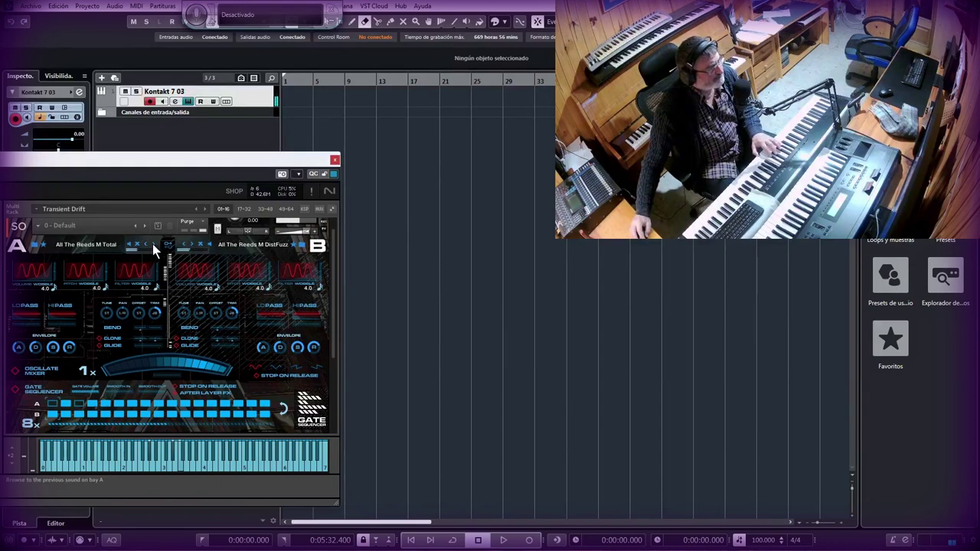
left_click(152, 245)
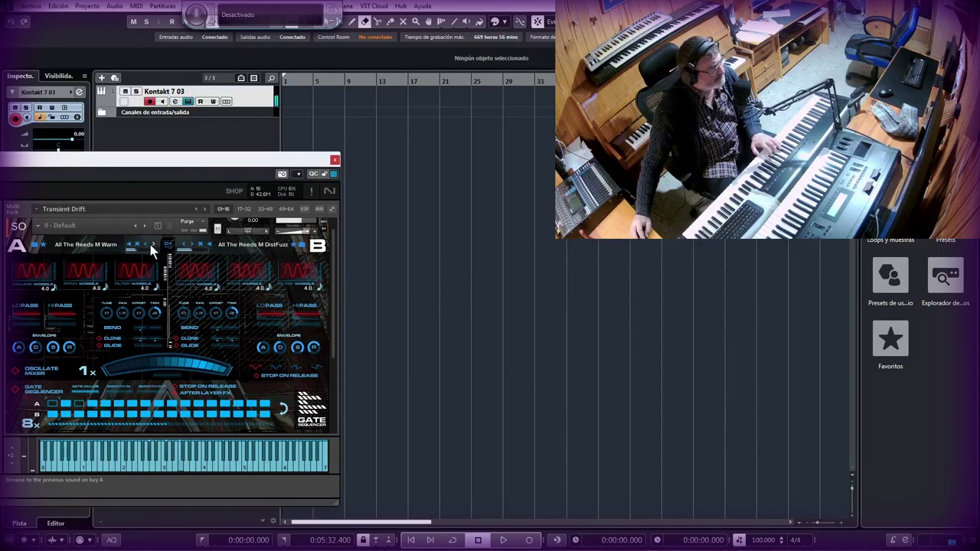
left_click(154, 242)
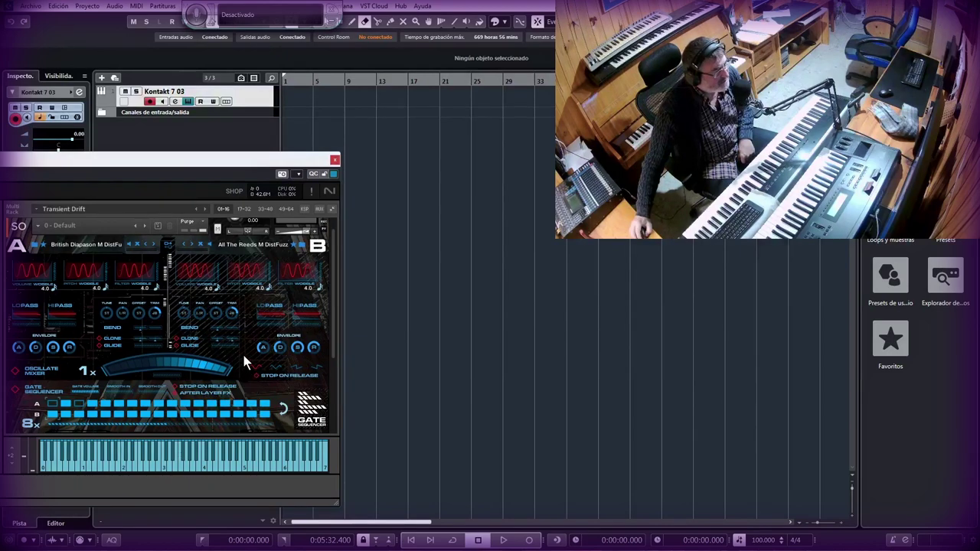
Look over the FX Dash and the page selectors in the lower part of the Warps interface
scroll(253, 368, "down", 3)
scroll(278, 376, "down", 3)
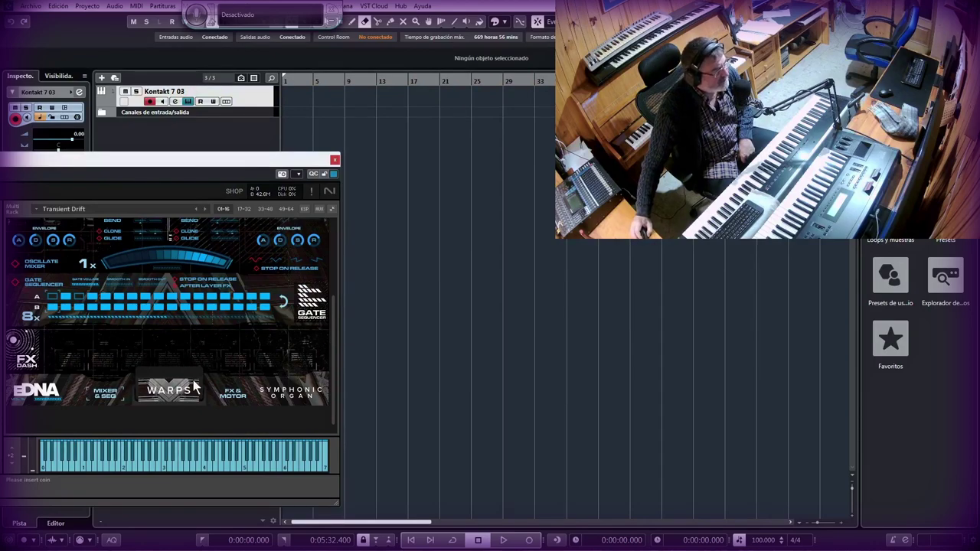
scroll(226, 372, "down", 1)
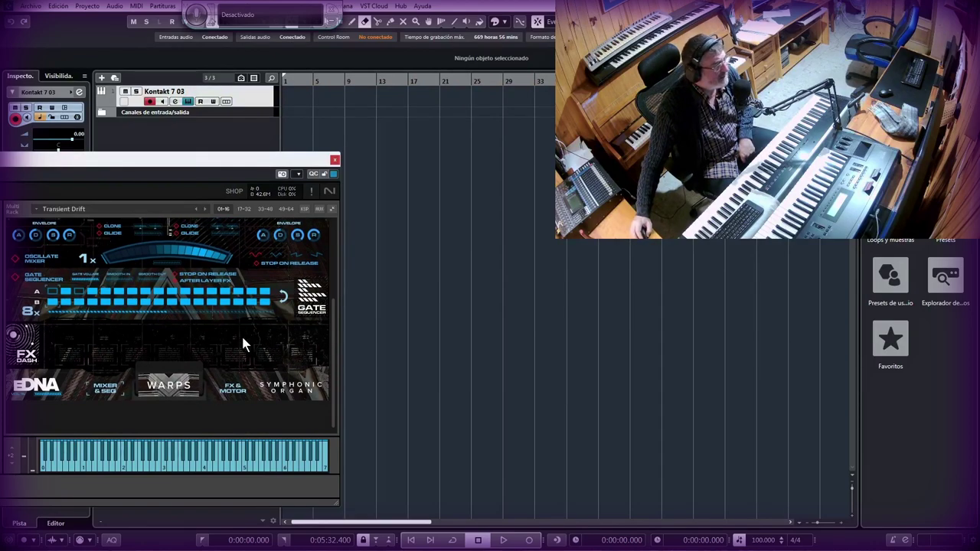